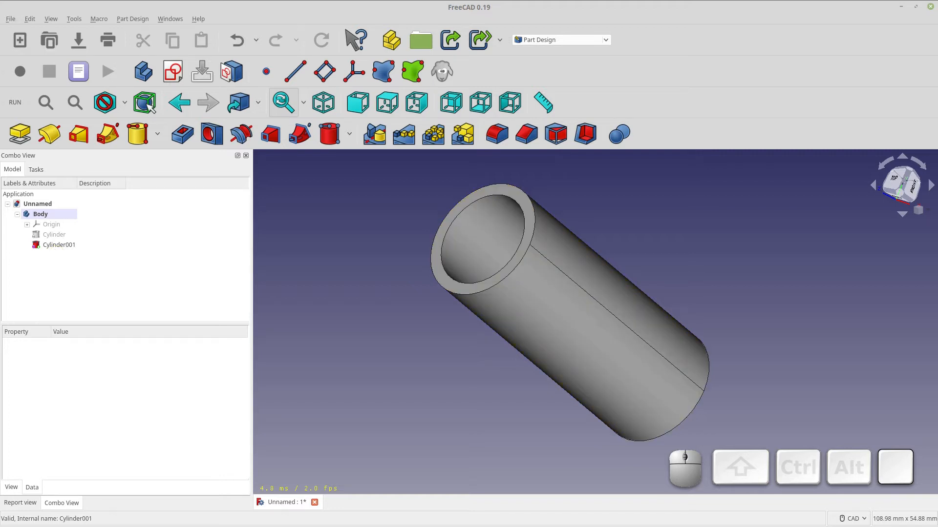
- Switch to the Chromium browser and read the Simple Pipe tutorial from the introduction through the first cylinder instructions
{"action": "mouse_move", "coordinate": [471, 3]}
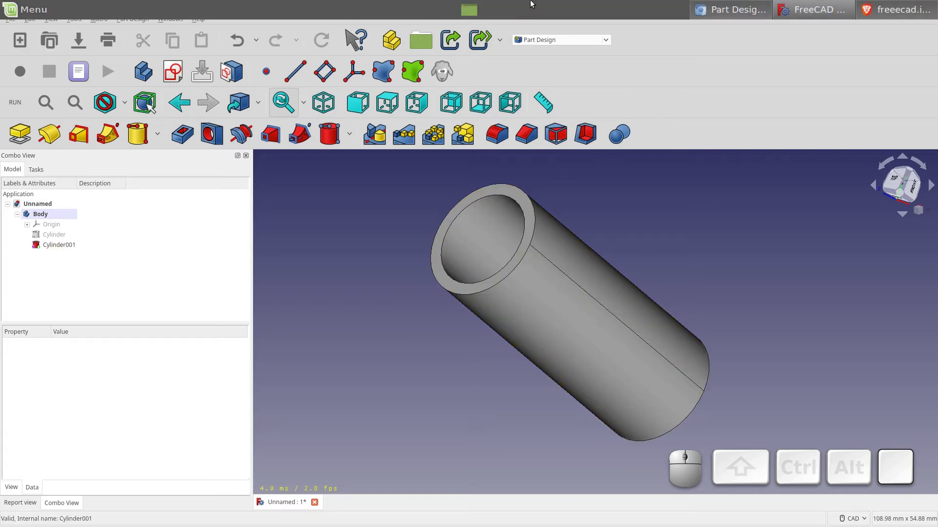
{"action": "left_click", "coordinate": [727, 9]}
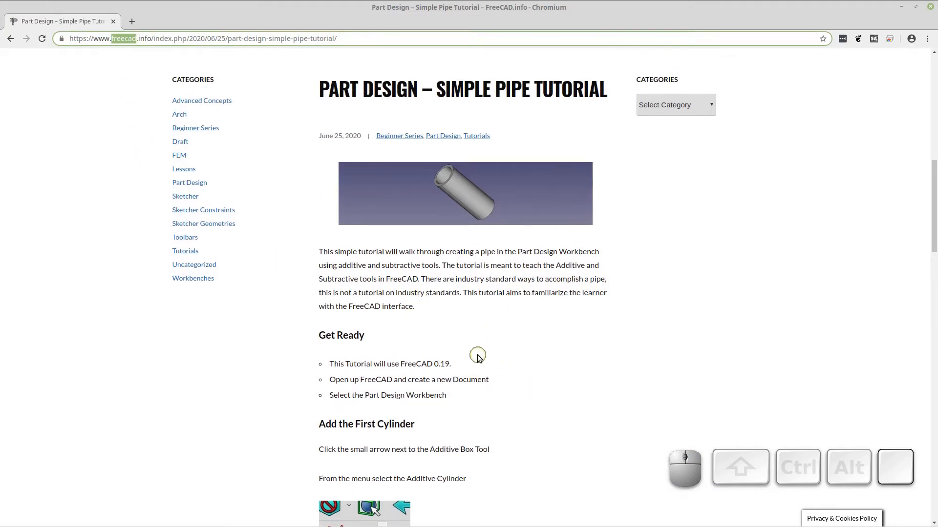
{"action": "mouse_move", "coordinate": [469, 1]}
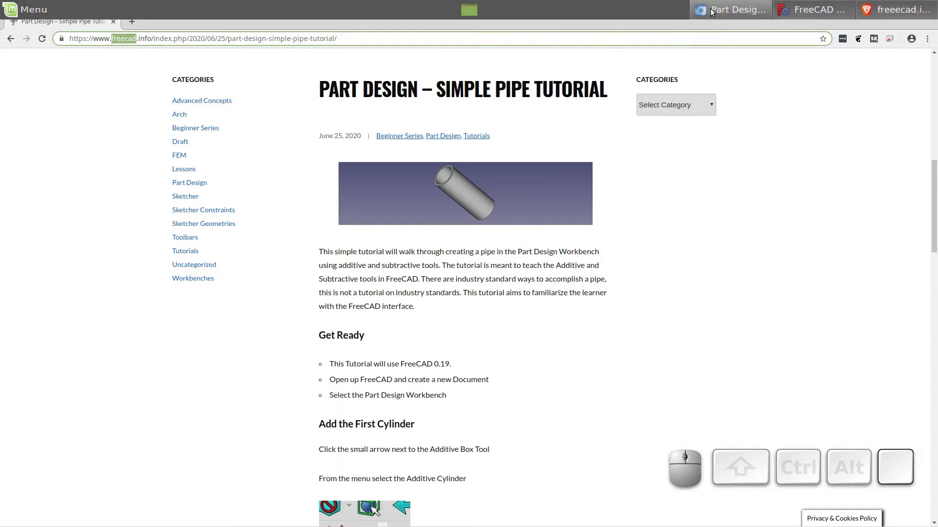
{"action": "scroll", "coordinate": [484, 379], "scroll_direction": "down", "scroll_amount": 6}
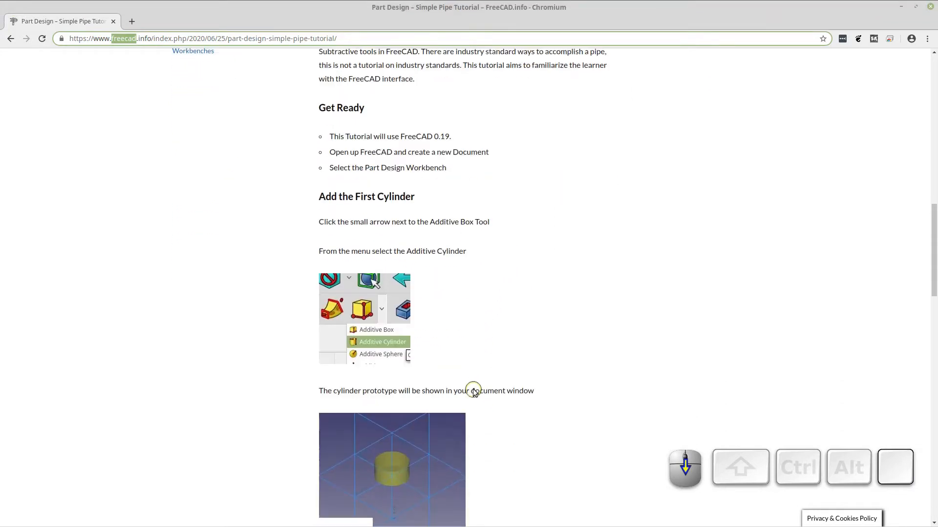
{"action": "scroll", "coordinate": [473, 390], "scroll_direction": "down", "scroll_amount": 4}
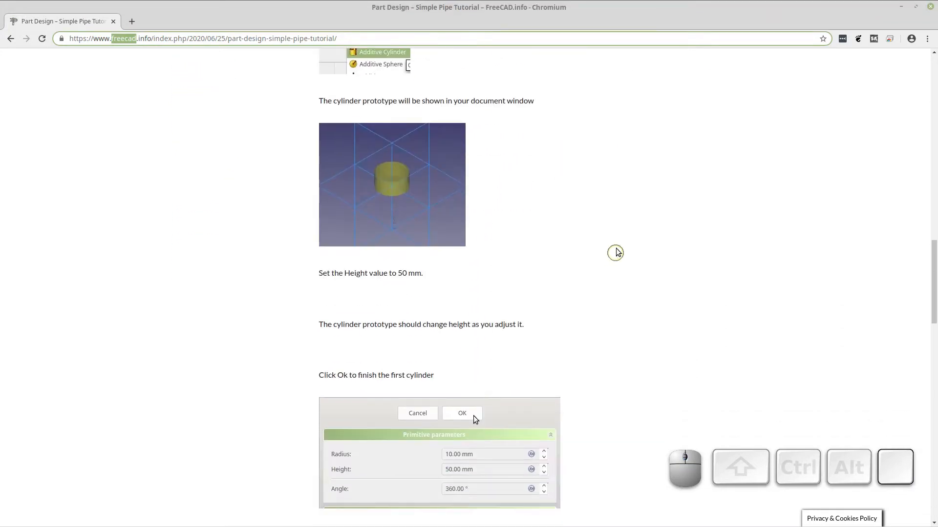
{"action": "scroll", "coordinate": [636, 252], "scroll_direction": "up", "scroll_amount": 1}
- Switch back to FreeCAD and create a new empty document
{"action": "left_click", "coordinate": [809, 8]}
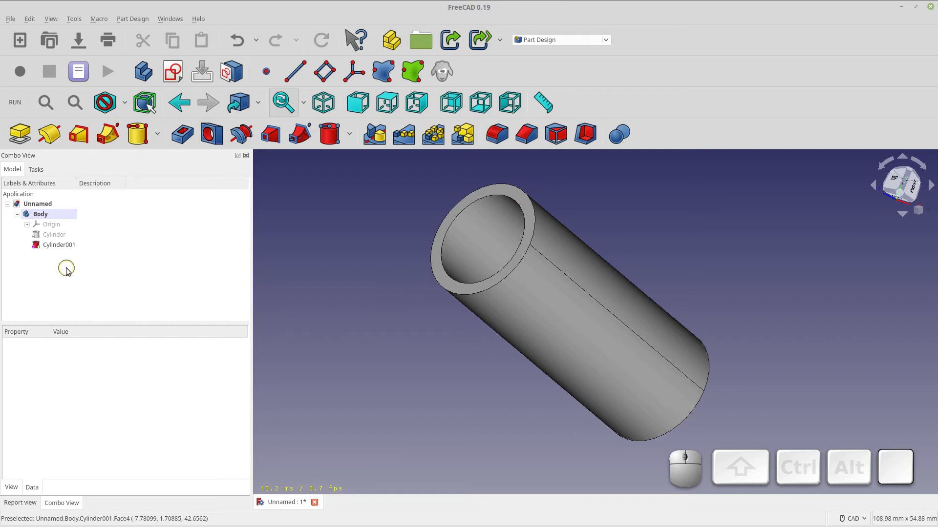
{"action": "left_click", "coordinate": [20, 41]}
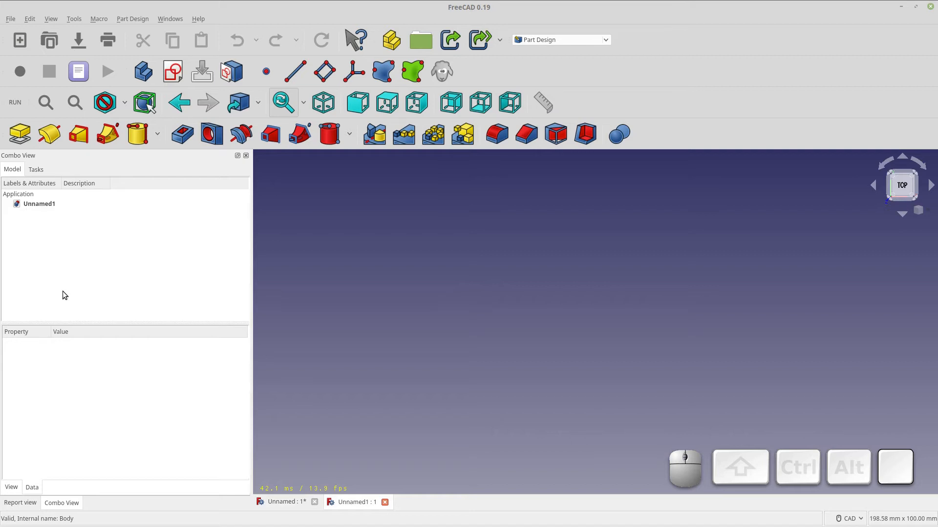
{"action": "left_click", "coordinate": [157, 135]}
{"action": "left_click", "coordinate": [153, 156]}
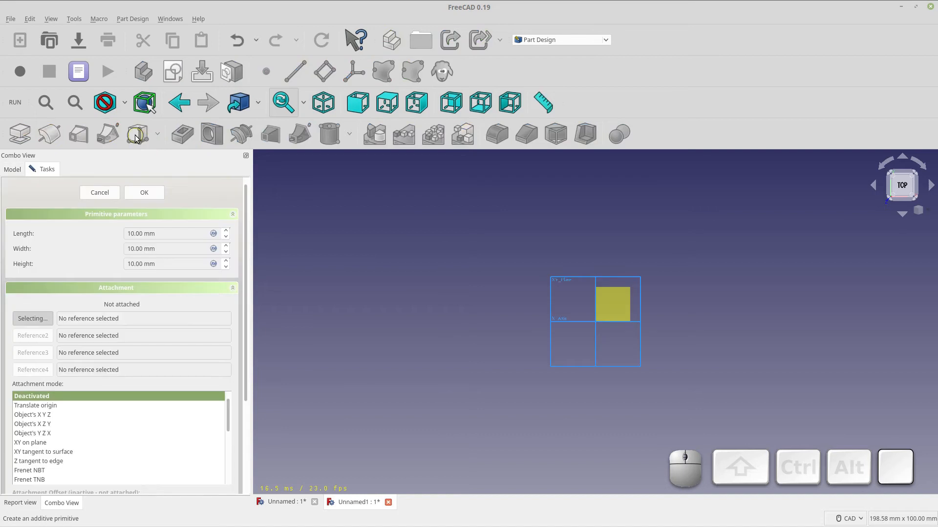
{"action": "left_click", "coordinate": [100, 193]}
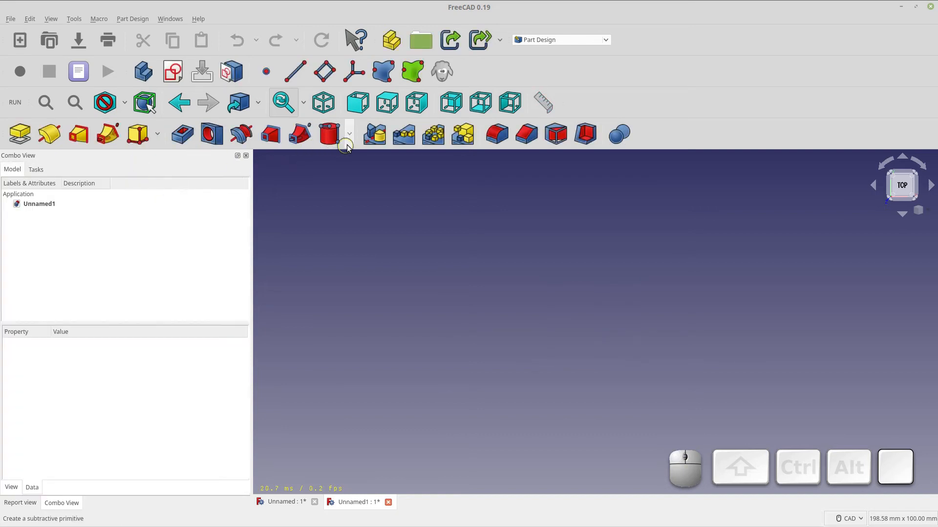
{"action": "left_click", "coordinate": [350, 134]}
{"action": "left_click", "coordinate": [344, 155]}
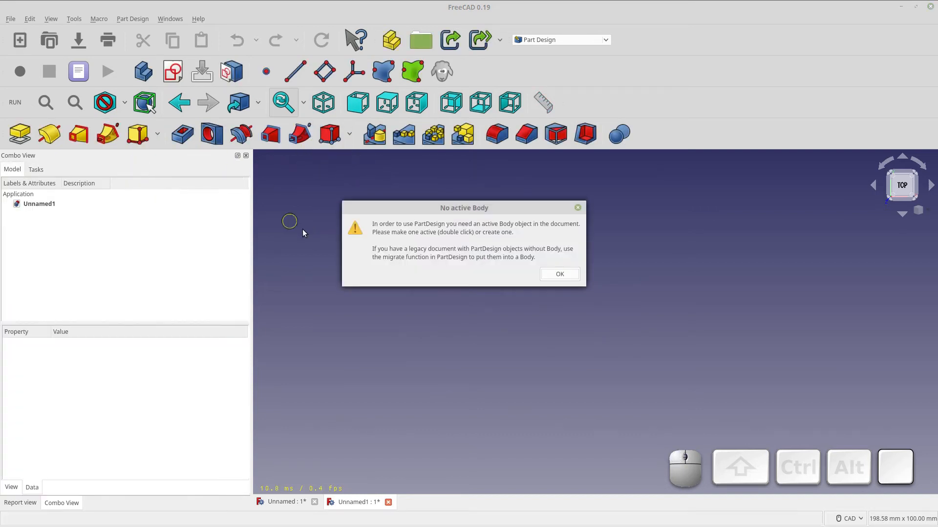
{"action": "left_click", "coordinate": [567, 272]}
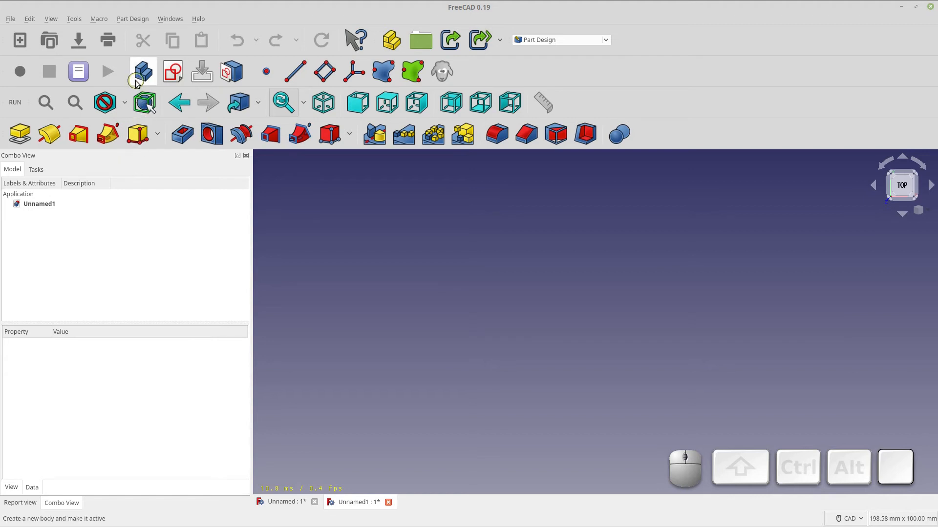
- Insert an additive cylinder primitive and examine its preview in isometric view, fitted to the screen
{"action": "left_click", "coordinate": [157, 134]}
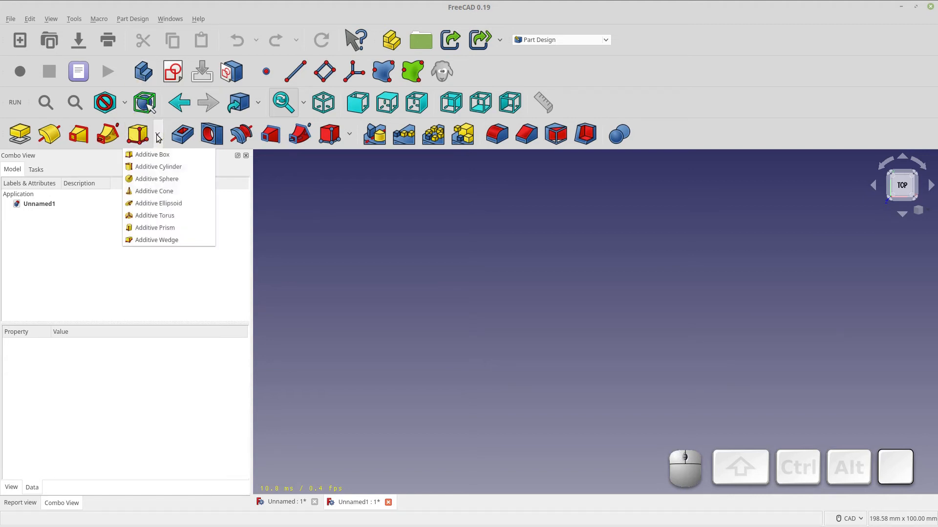
{"action": "left_click", "coordinate": [157, 166]}
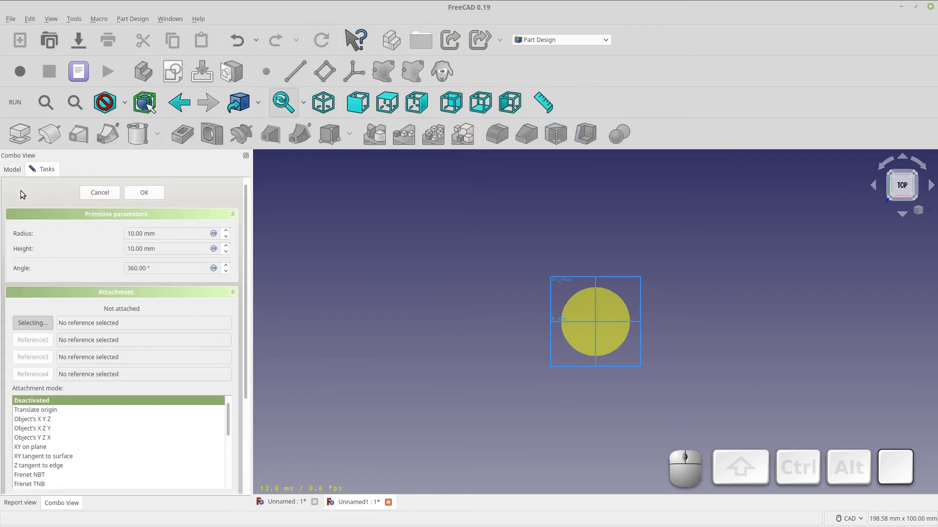
{"action": "left_click", "coordinate": [12, 170]}
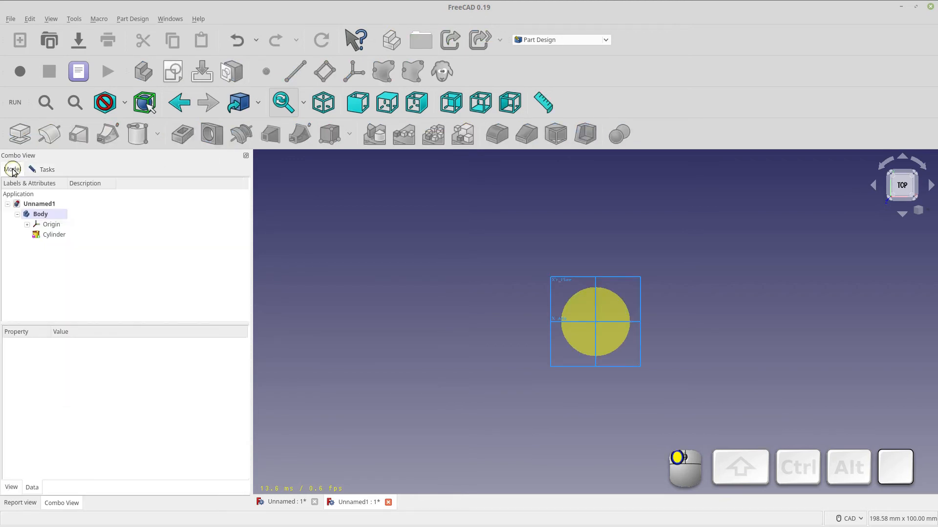
{"action": "left_click", "coordinate": [45, 170]}
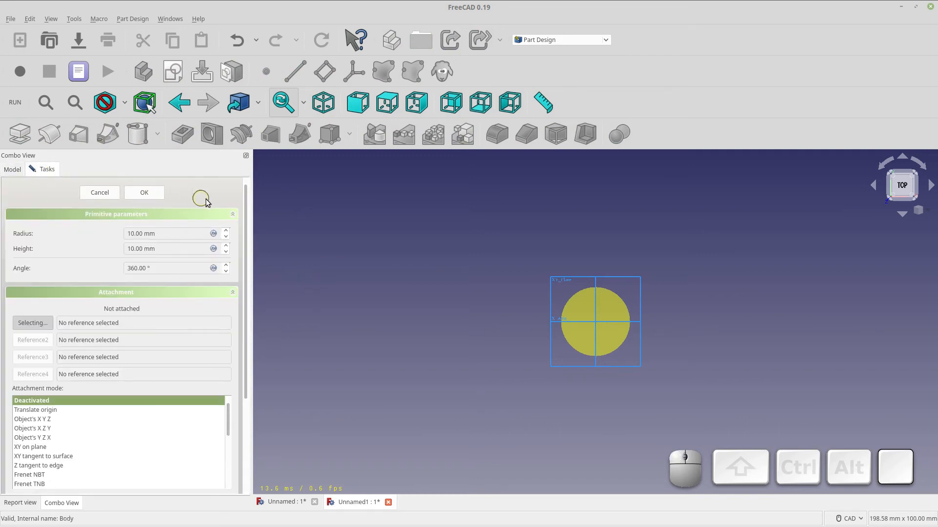
{"action": "left_click", "coordinate": [458, 352], "text": "shift"}
{"action": "right_click_drag", "start_coordinate": [463, 342], "coordinate": [444, 281], "text": "shift"}
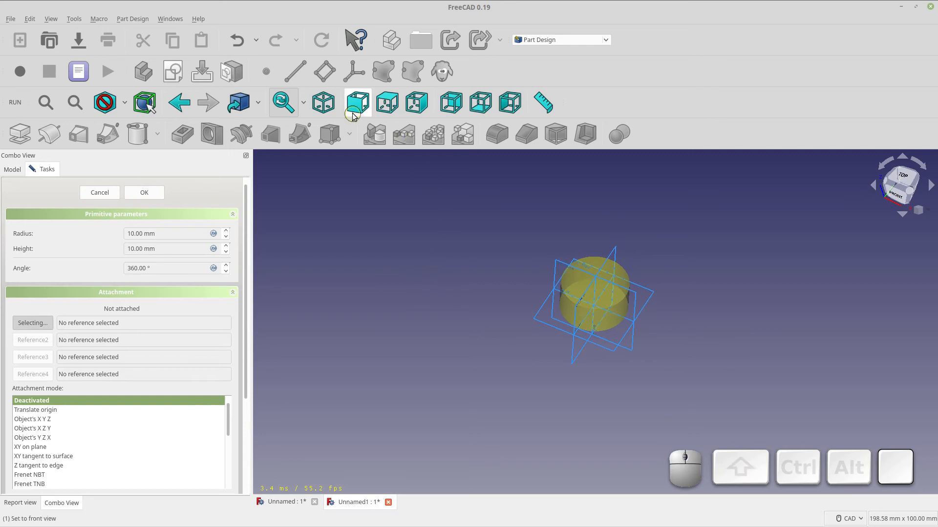
{"action": "left_click", "coordinate": [323, 103]}
{"action": "left_click", "coordinate": [46, 102]}
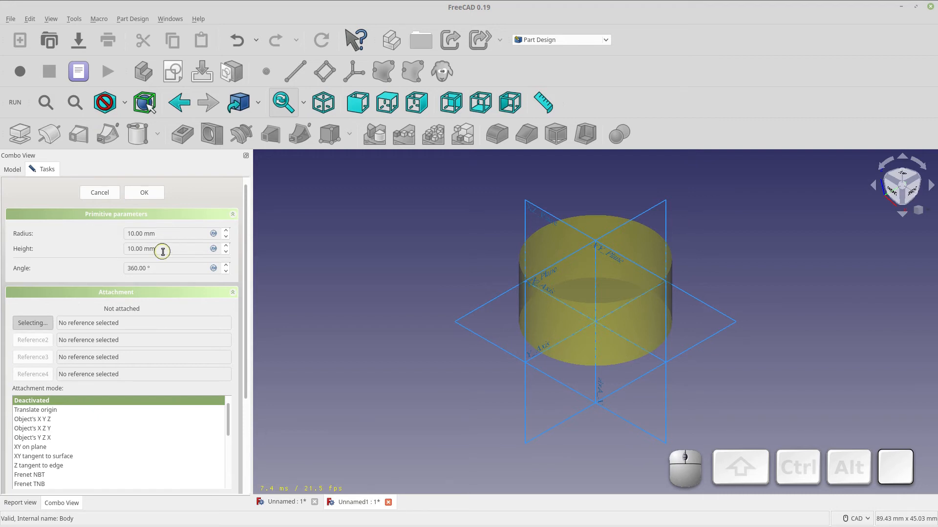
- Set the additive cylinder's height to 50 mm and accept it with the default 10 mm radius
{"action": "scroll", "coordinate": [162, 251], "scroll_direction": "up", "scroll_amount": 4}
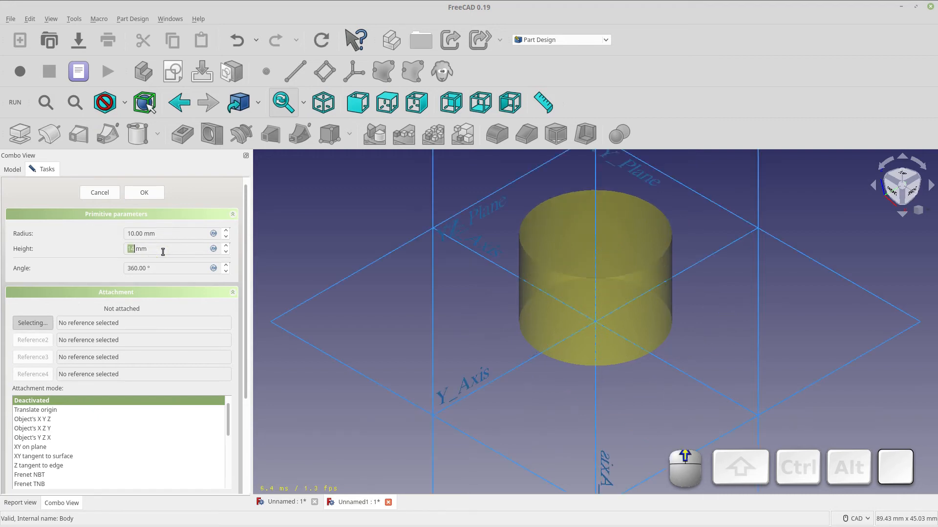
{"action": "scroll", "coordinate": [163, 251], "scroll_direction": "up", "scroll_amount": 20}
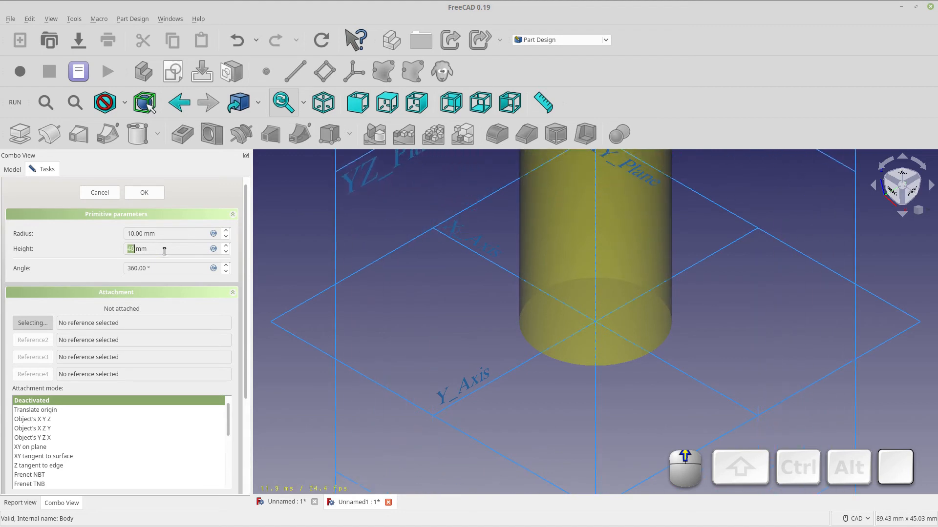
{"action": "scroll", "coordinate": [164, 252], "scroll_direction": "up", "scroll_amount": 9}
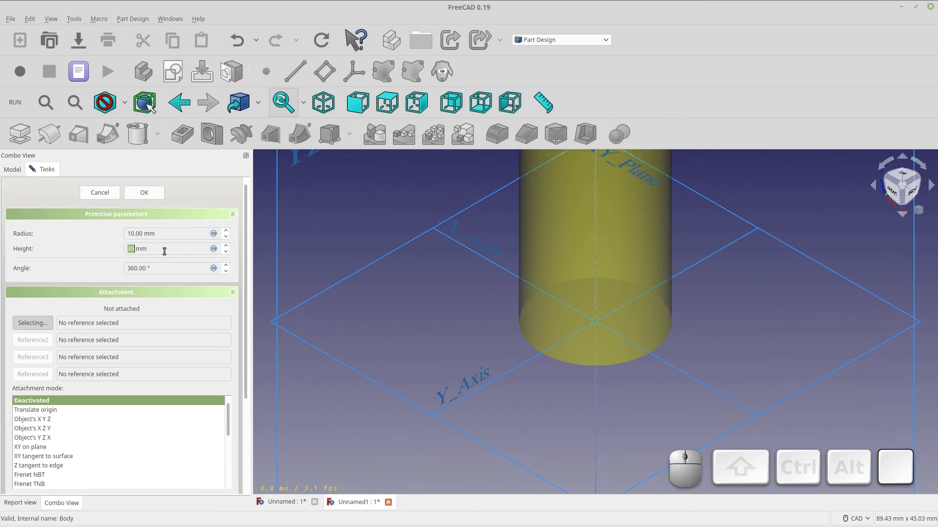
{"action": "scroll", "coordinate": [164, 251], "scroll_direction": "up", "scroll_amount": 1}
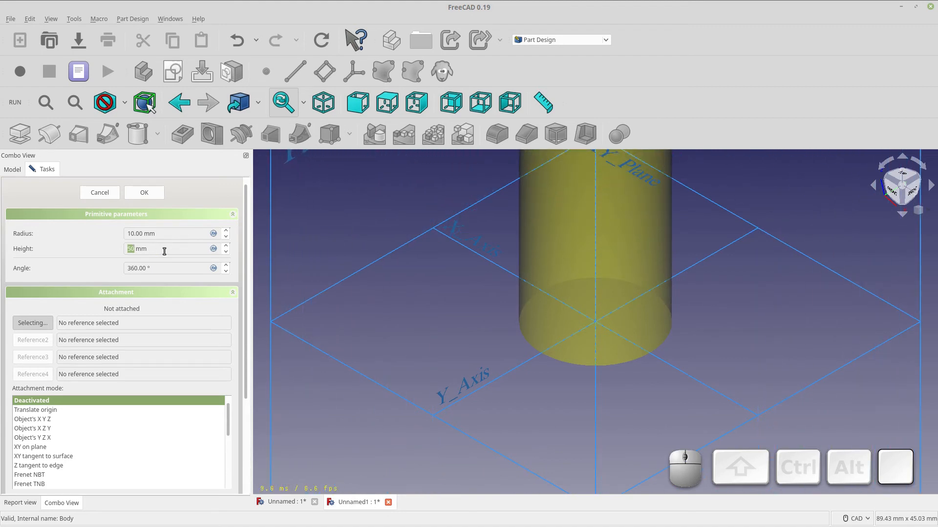
{"action": "left_click", "coordinate": [46, 102]}
{"action": "scroll", "coordinate": [593, 259], "scroll_direction": "up", "scroll_amount": 3}
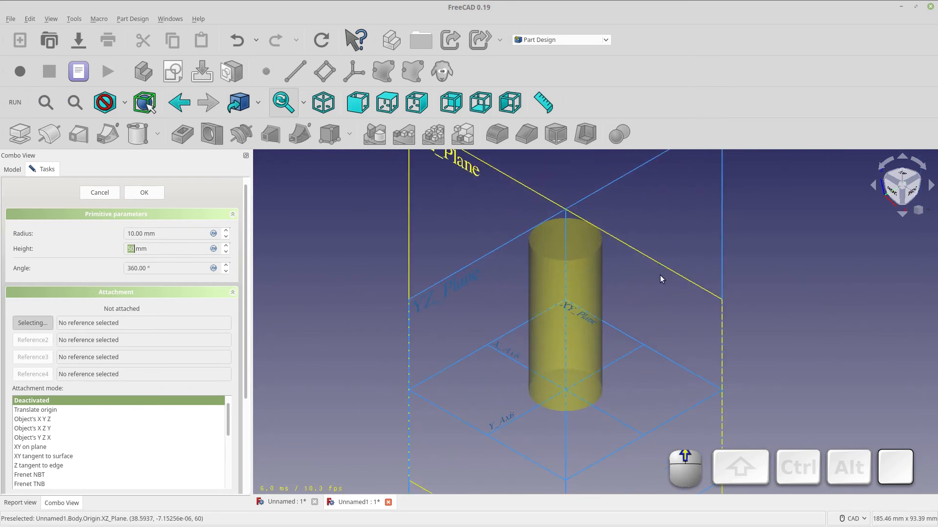
{"action": "left_click", "coordinate": [145, 193]}
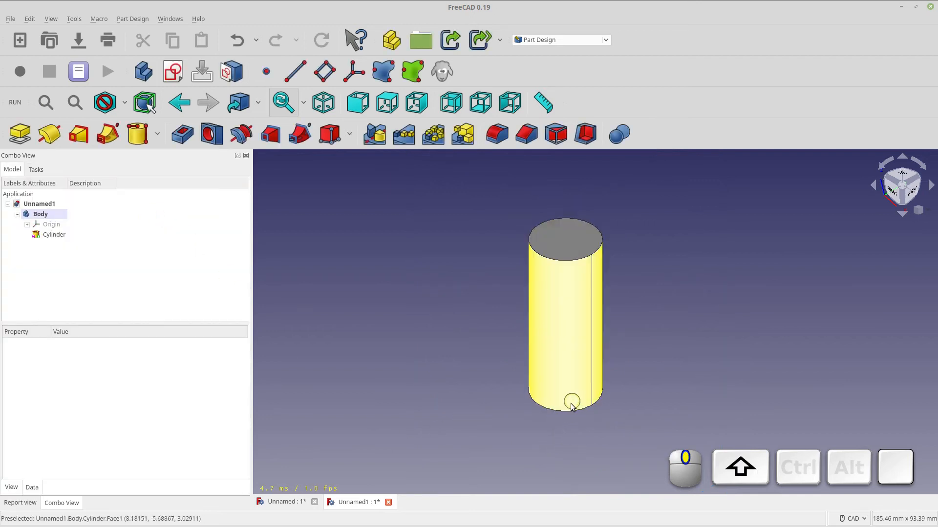
- Inspect the solid cylinder from below and above, including its bottom face, and select the cylinder feature in the model
{"action": "middle_click_drag", "start_coordinate": [569, 397], "coordinate": [584, 374], "text": "shift"}
{"action": "left_click", "coordinate": [573, 339], "text": "shift"}
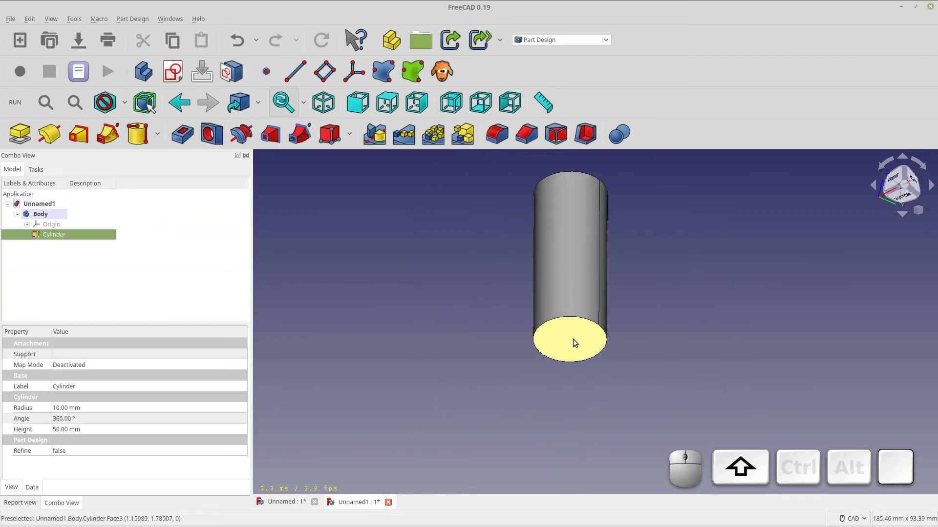
{"action": "left_click", "coordinate": [568, 341]}
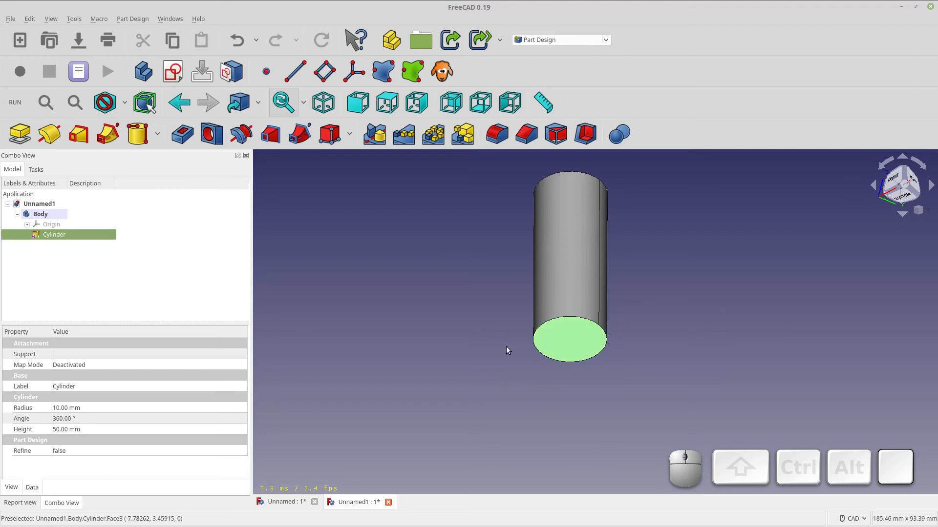
{"action": "middle_click_drag", "start_coordinate": [506, 347], "coordinate": [503, 263], "text": "shift"}
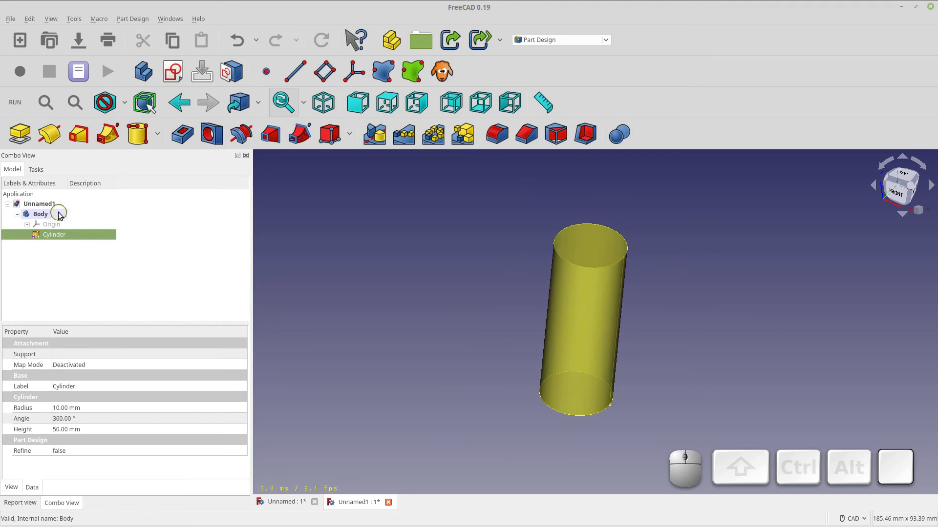
{"action": "left_click", "coordinate": [71, 270]}
{"action": "left_click", "coordinate": [69, 235]}
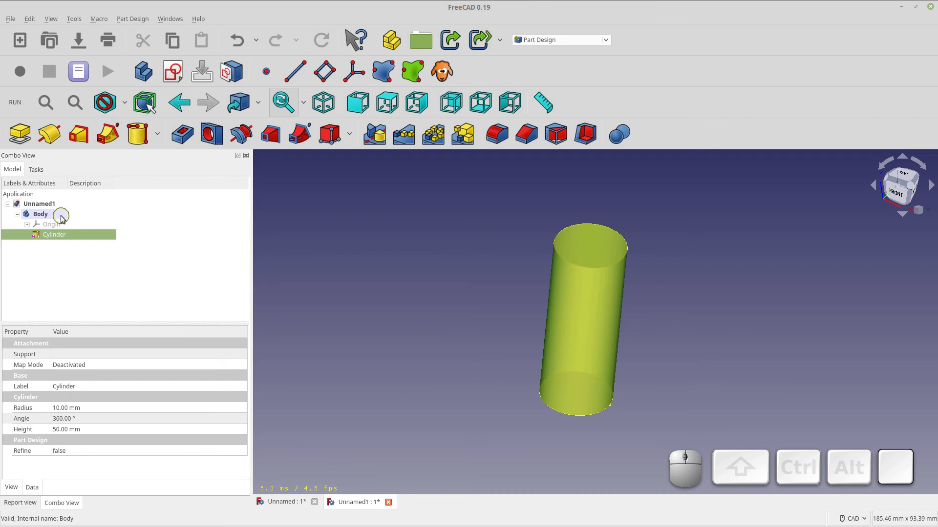
- Hollow out the solid with a subtractive cylinder of 8 mm radius and 50 mm height
{"action": "left_click", "coordinate": [353, 135]}
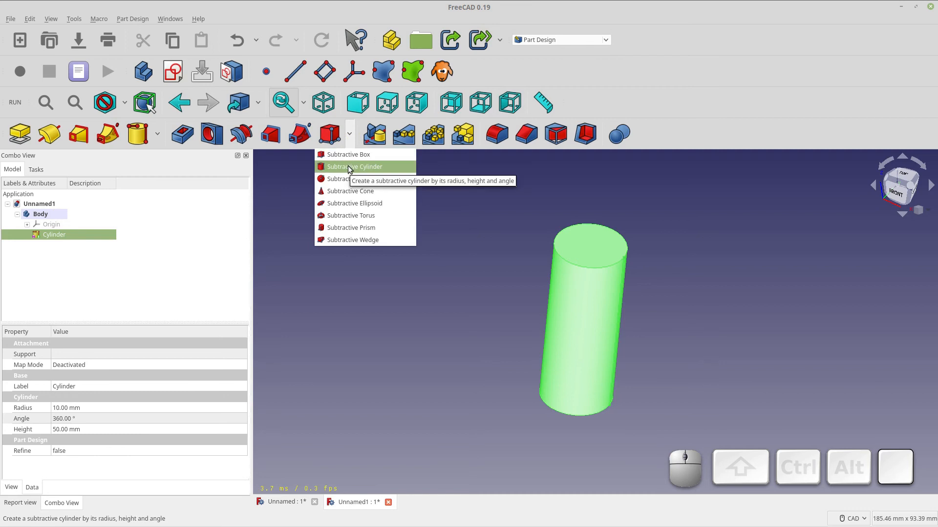
{"action": "left_click", "coordinate": [349, 168]}
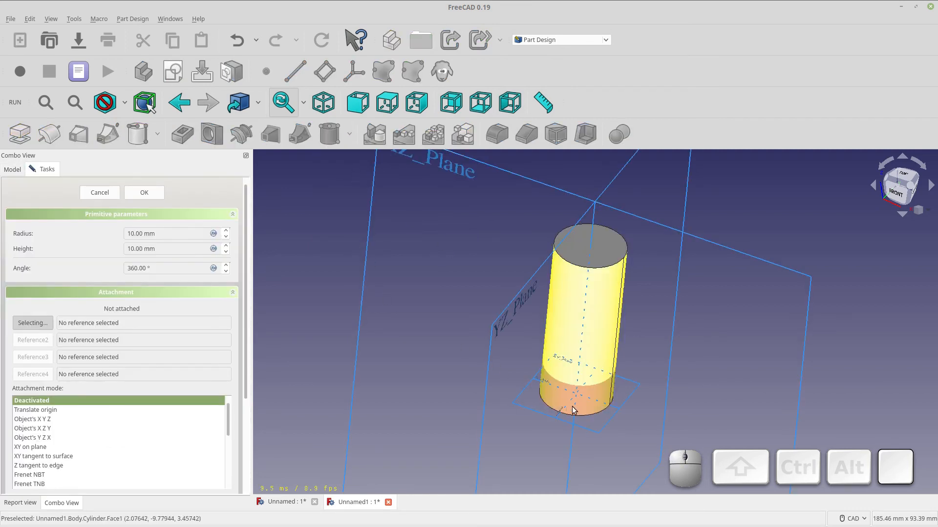
{"action": "scroll", "coordinate": [599, 413], "scroll_direction": "up", "scroll_amount": 7}
{"action": "scroll", "coordinate": [363, 354], "scroll_direction": "down", "scroll_amount": 6}
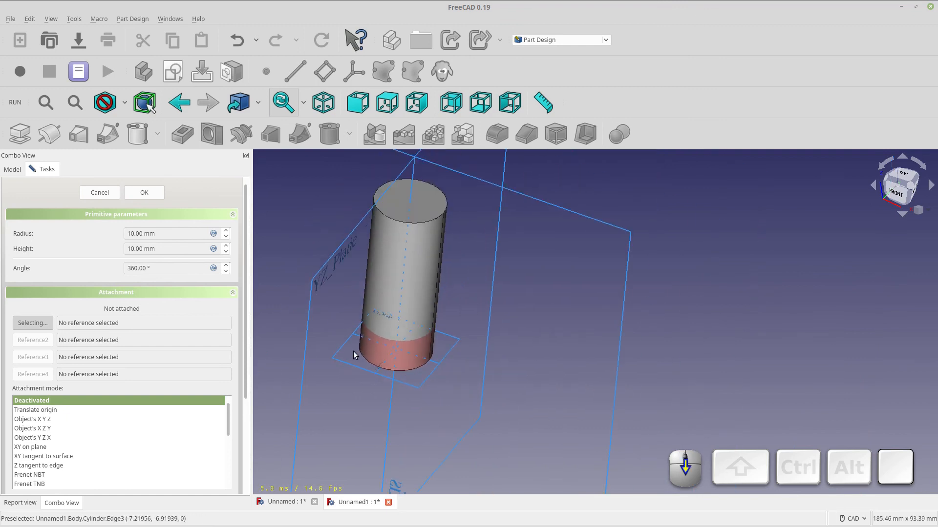
{"action": "double_click", "coordinate": [161, 236]}
{"action": "type", "text": "2"}
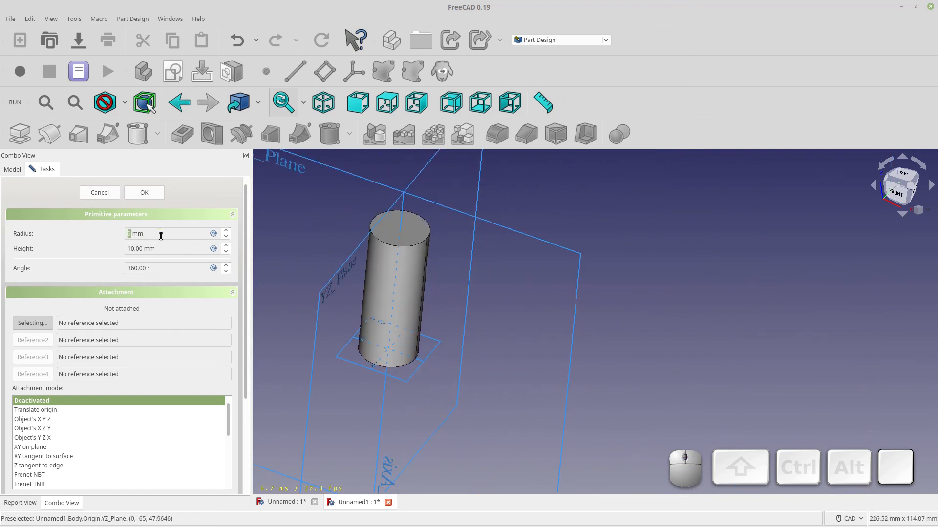
{"action": "left_click", "coordinate": [161, 251]}
{"action": "scroll", "coordinate": [161, 251], "scroll_direction": "up", "scroll_amount": 8}
{"action": "scroll", "coordinate": [161, 250], "scroll_direction": "up", "scroll_amount": 8}
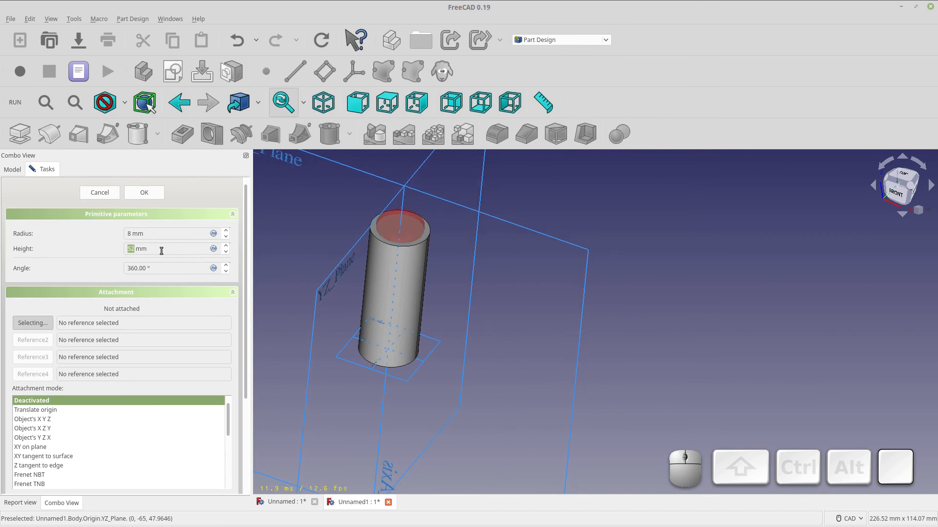
{"action": "scroll", "coordinate": [161, 251], "scroll_direction": "down", "scroll_amount": 1}
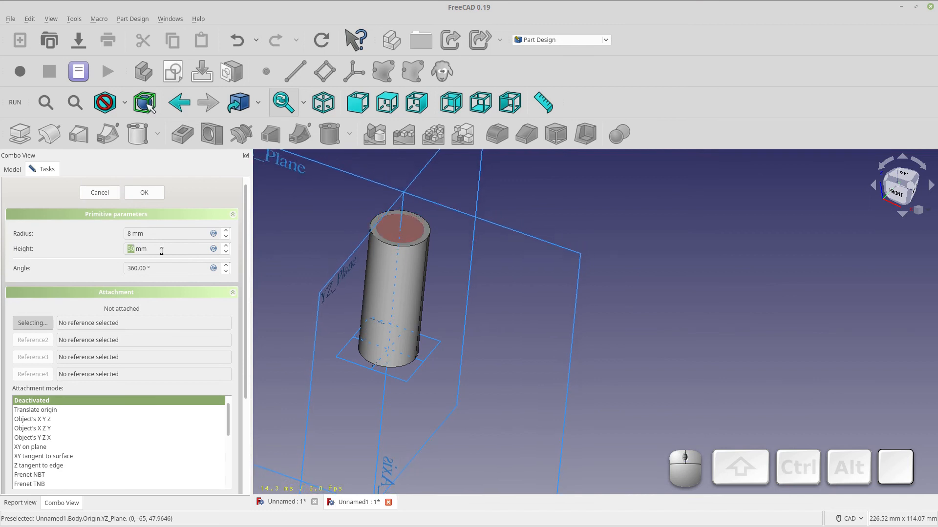
{"action": "left_click", "coordinate": [145, 193]}
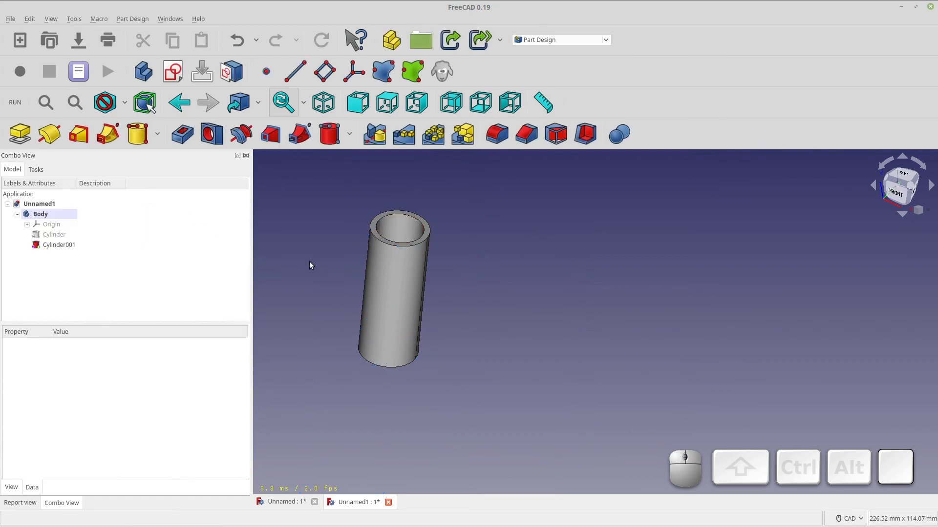
- View the finished pipe isometrically and fit it to the screen
{"action": "scroll", "coordinate": [322, 284], "scroll_direction": "up", "scroll_amount": 4}
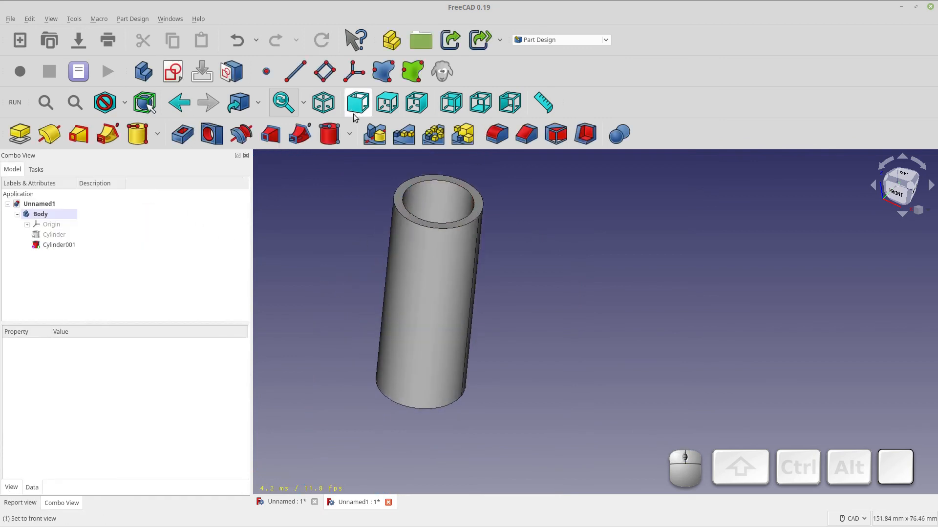
{"action": "left_click", "coordinate": [322, 107]}
{"action": "left_click", "coordinate": [53, 108]}
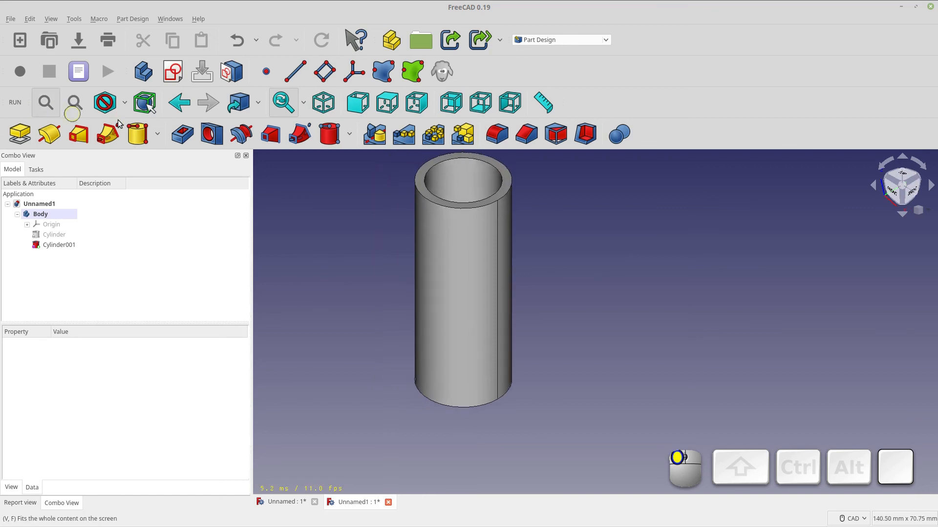